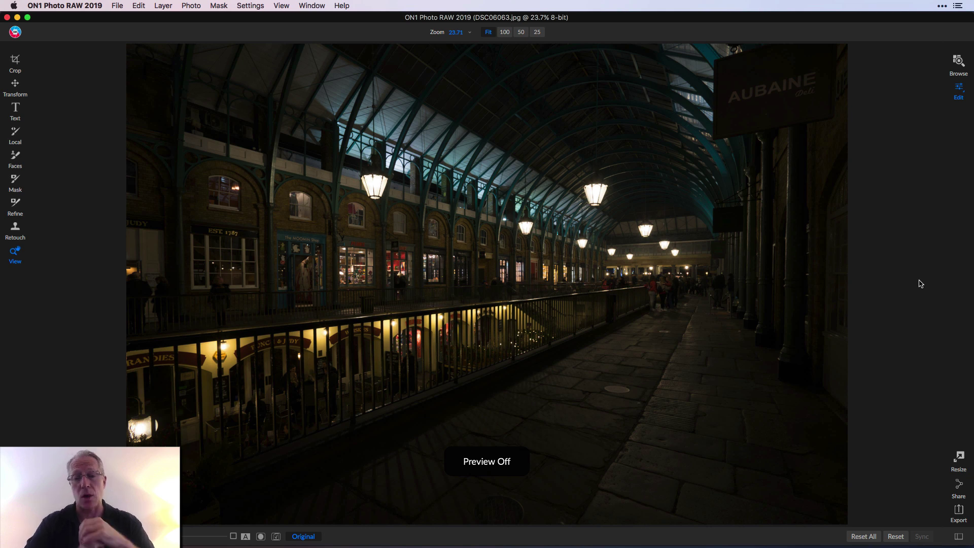
Step: Show the edited photo with Develop Exposure 1.05, Midtones 16 and Temperature -45
key("backslash")
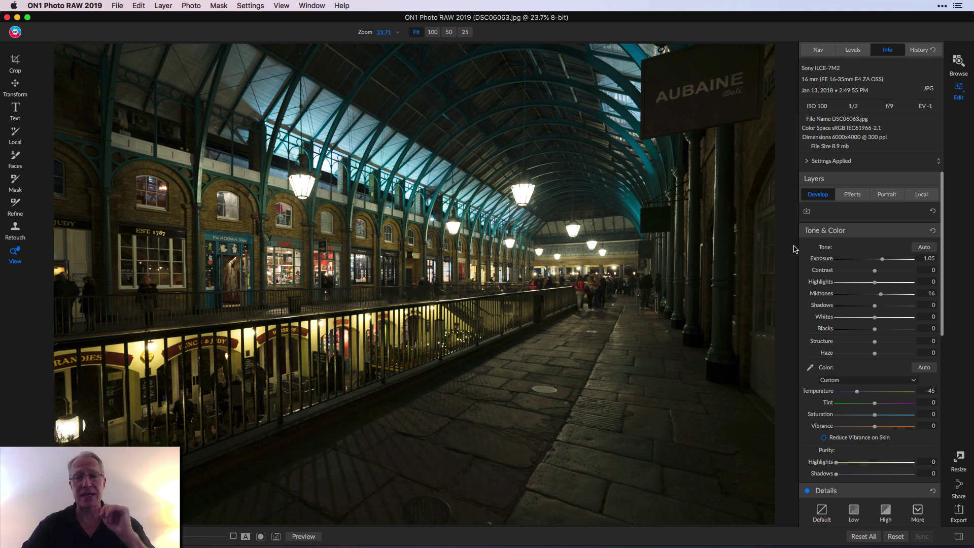
Step: Compare against the unedited original, then disable the Develop Details sharpening and noise reduction section
key("backslash")
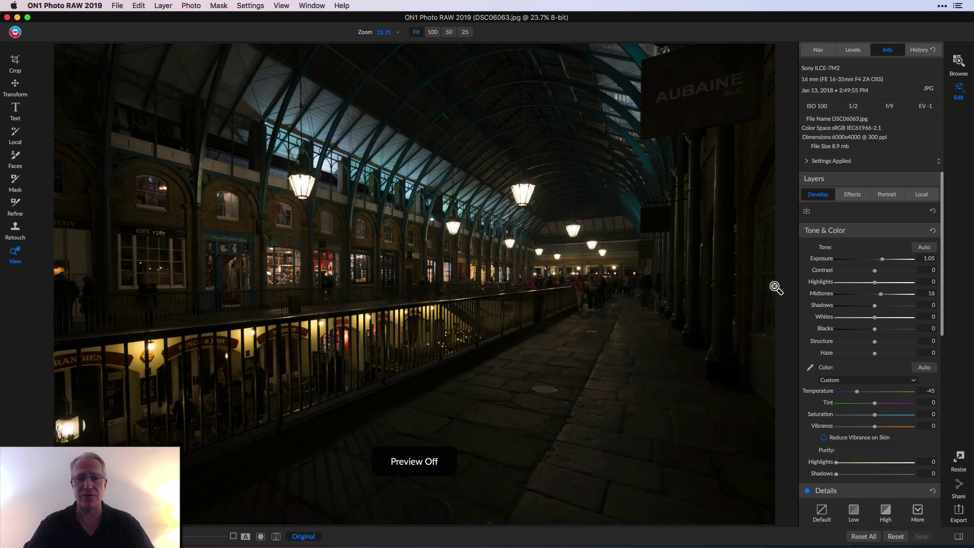
key("backslash")
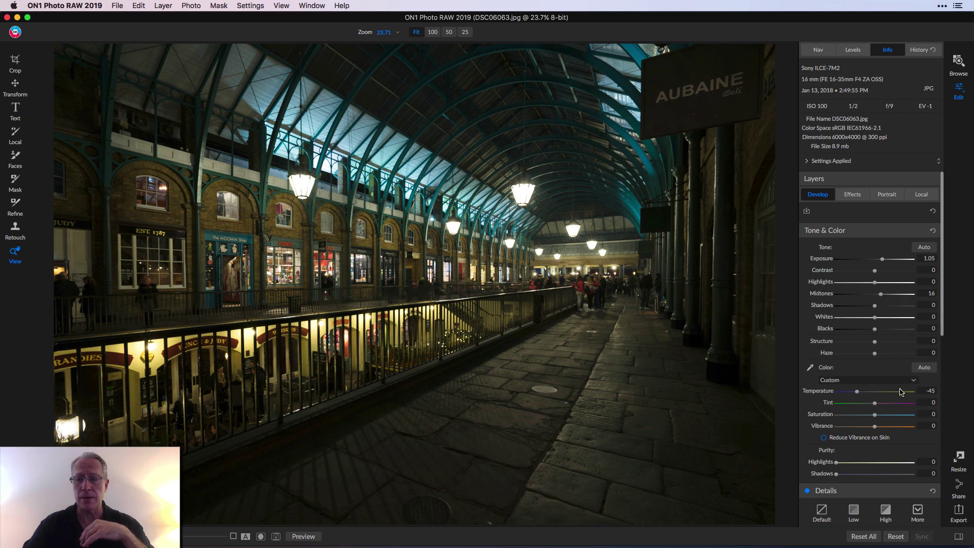
scroll(900, 392, "down", 2)
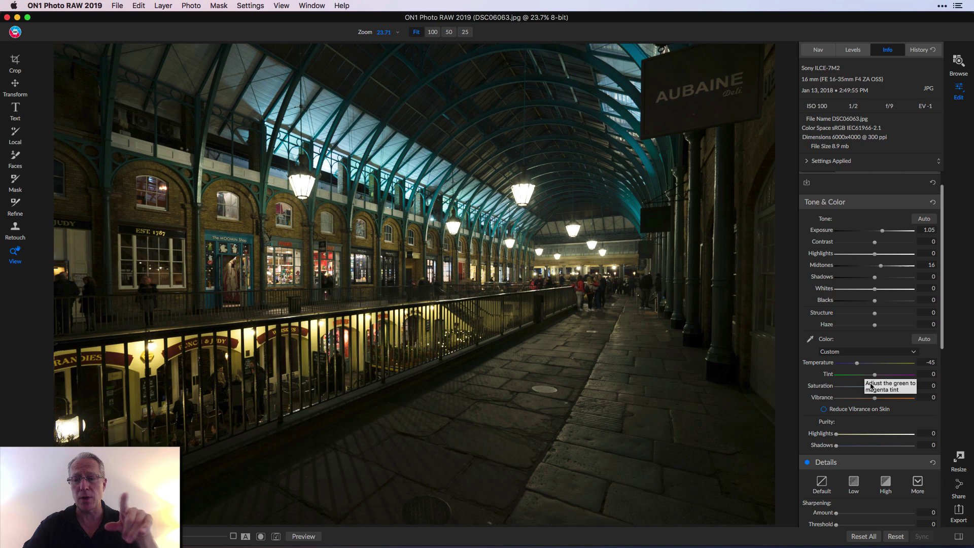
scroll(894, 431, "down", 2)
scroll(894, 435, "down", 3)
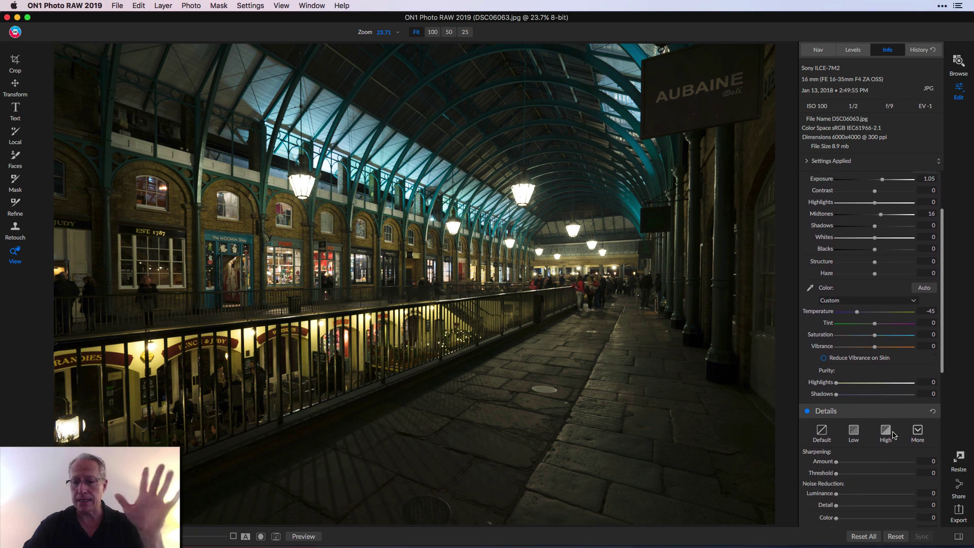
left_click(808, 378)
scroll(812, 385, "down", 10)
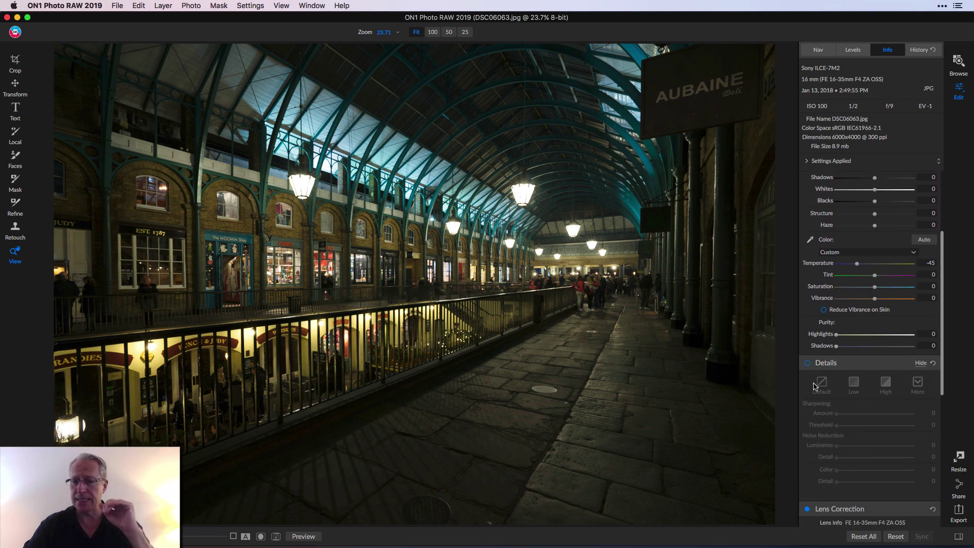
scroll(811, 253, "up", 15)
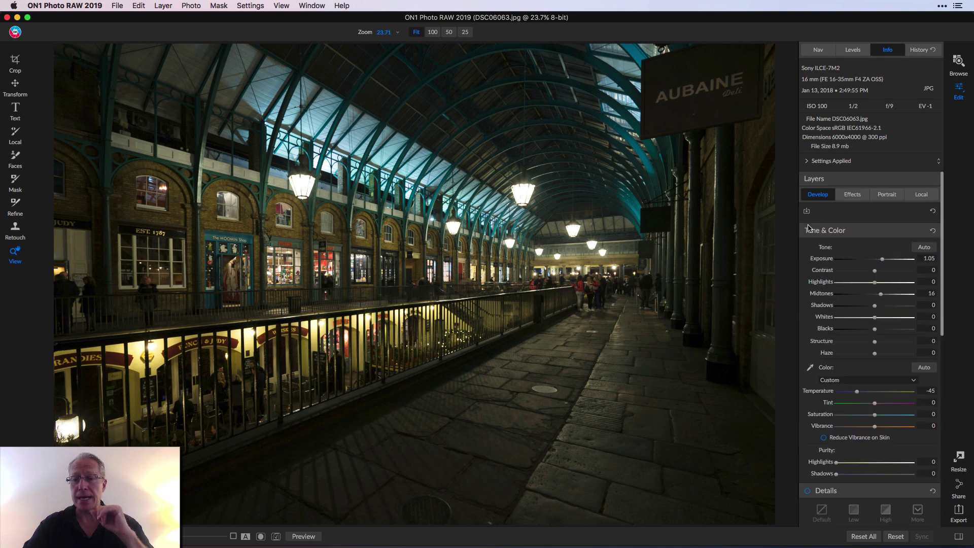
Step: Enable HDR Look in Effects (Compression 125, Detail 40, Clarity 29), toggling it to compare
left_click(855, 199)
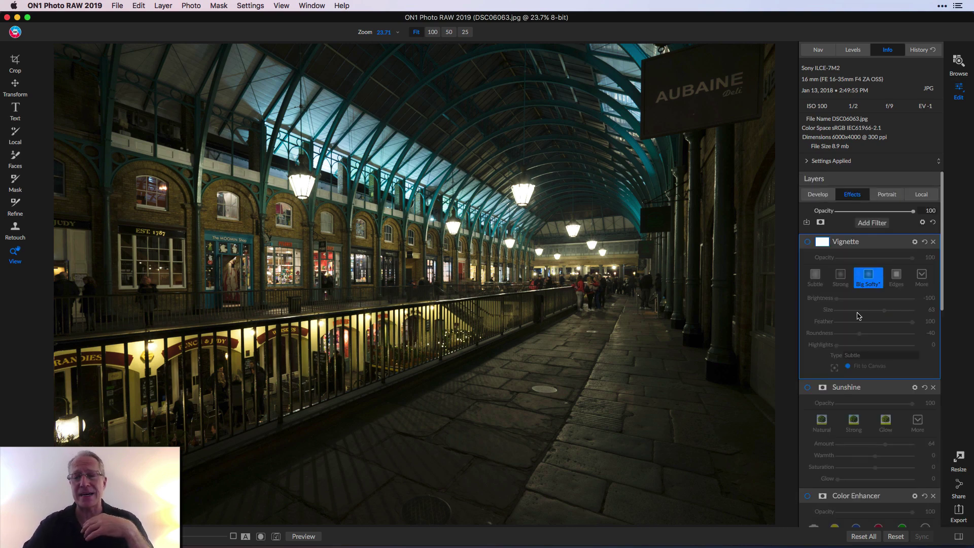
scroll(859, 315, "down", 5)
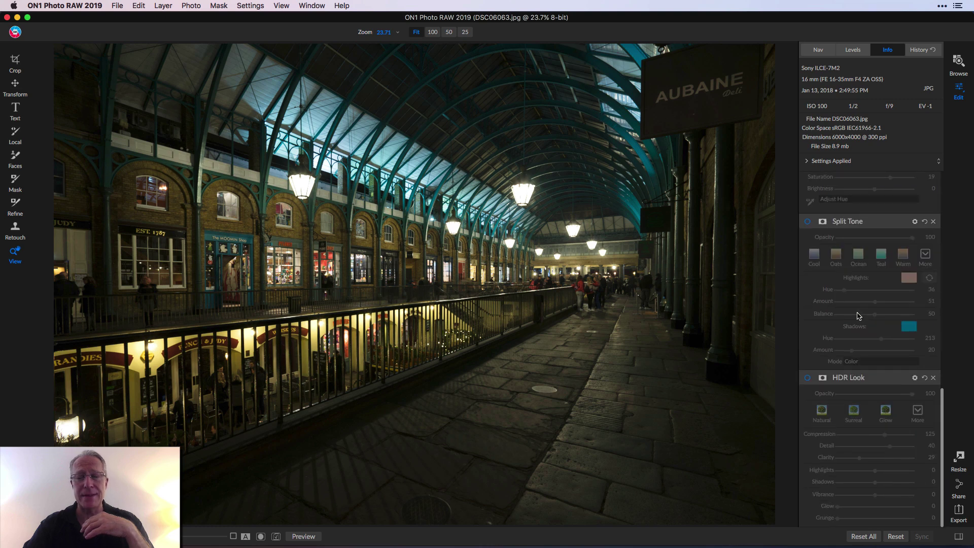
left_click(807, 378)
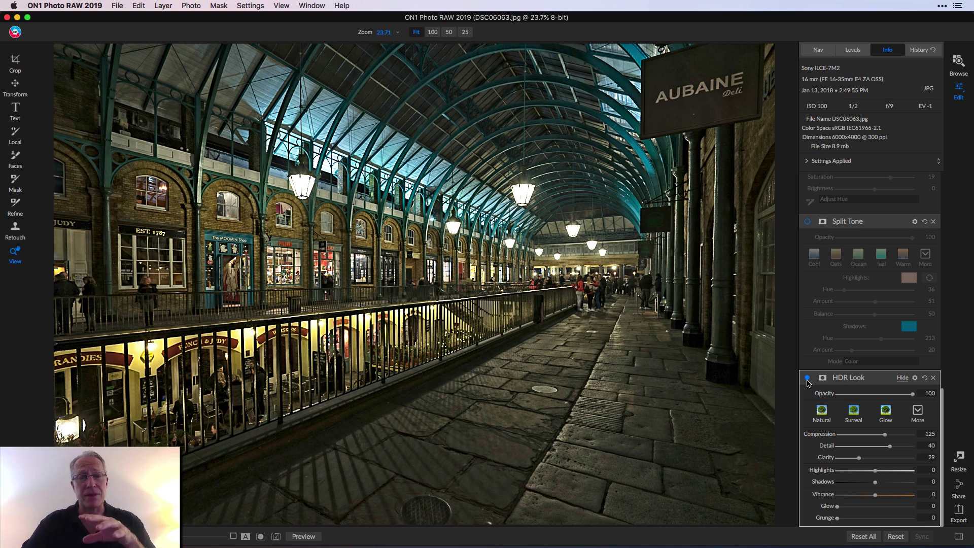
left_click(808, 379)
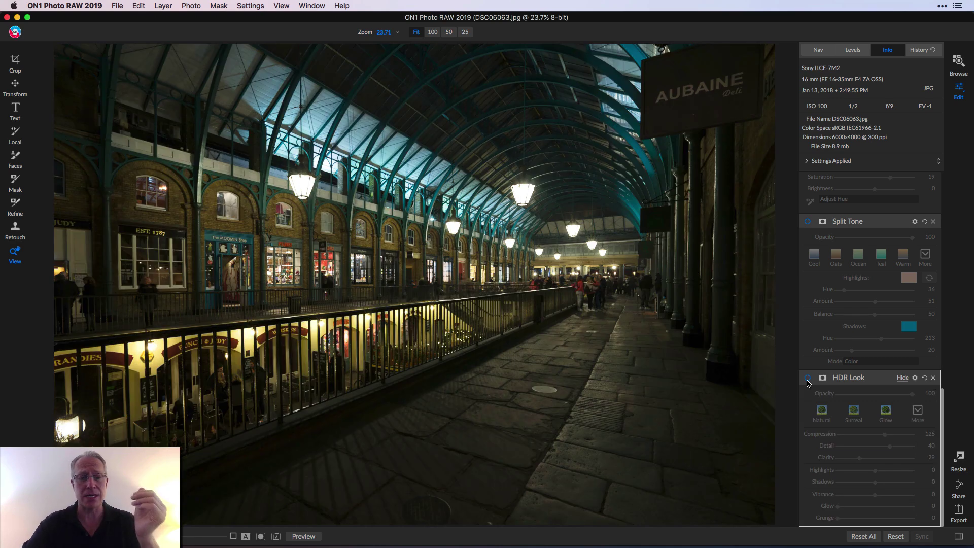
left_click(808, 379)
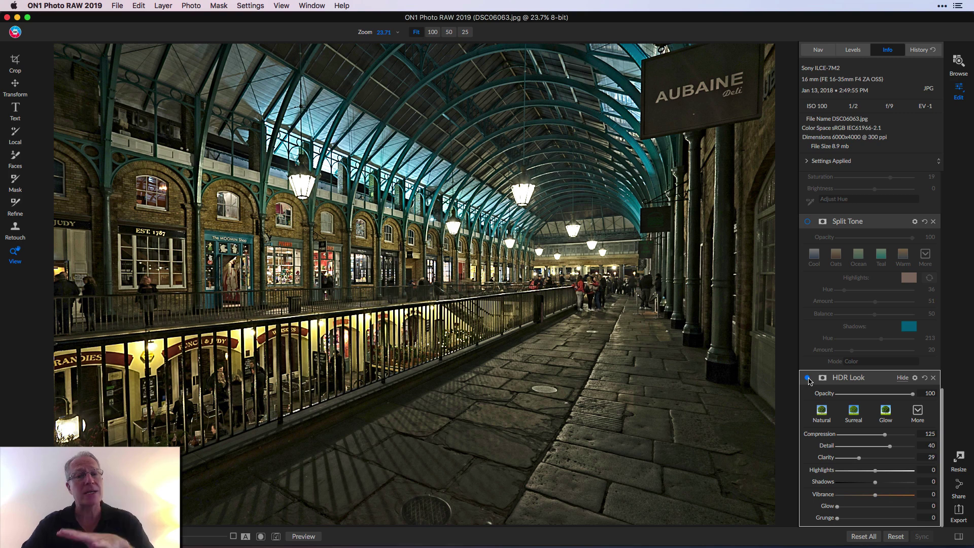
left_click(807, 378)
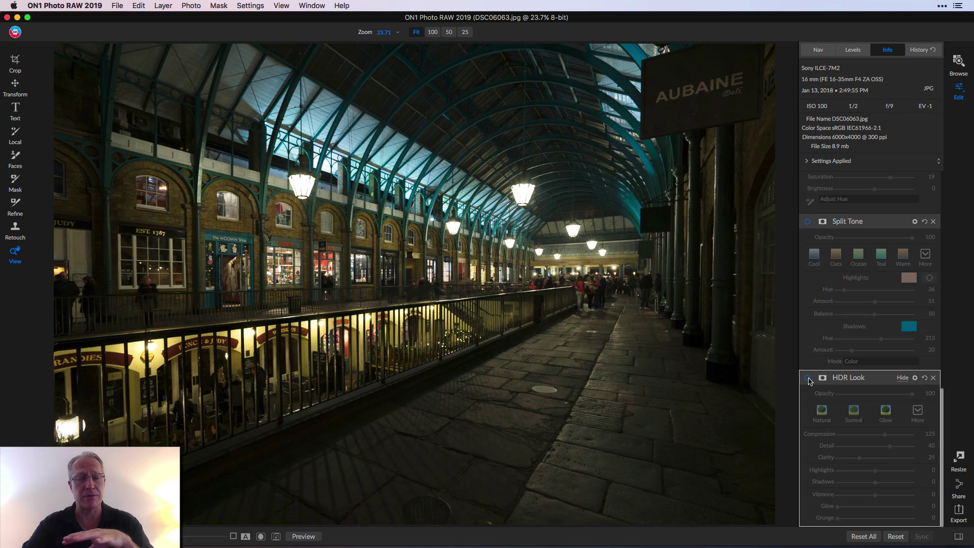
left_click(807, 378)
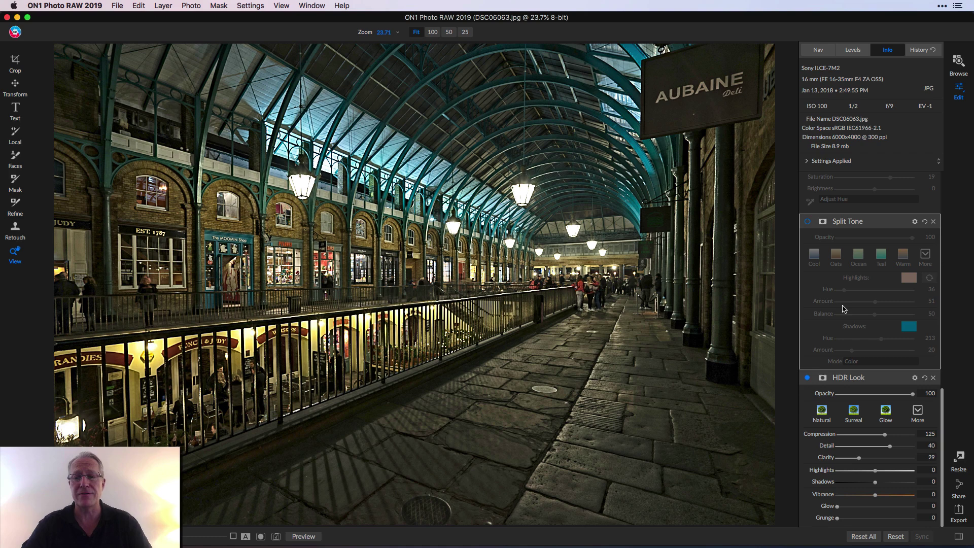
Step: Enable Split Tone: highlights Hue 36, Amount 51; shadows Hue 213, Amount 20
scroll(843, 309, "up", 5)
scroll(844, 309, "down", 2)
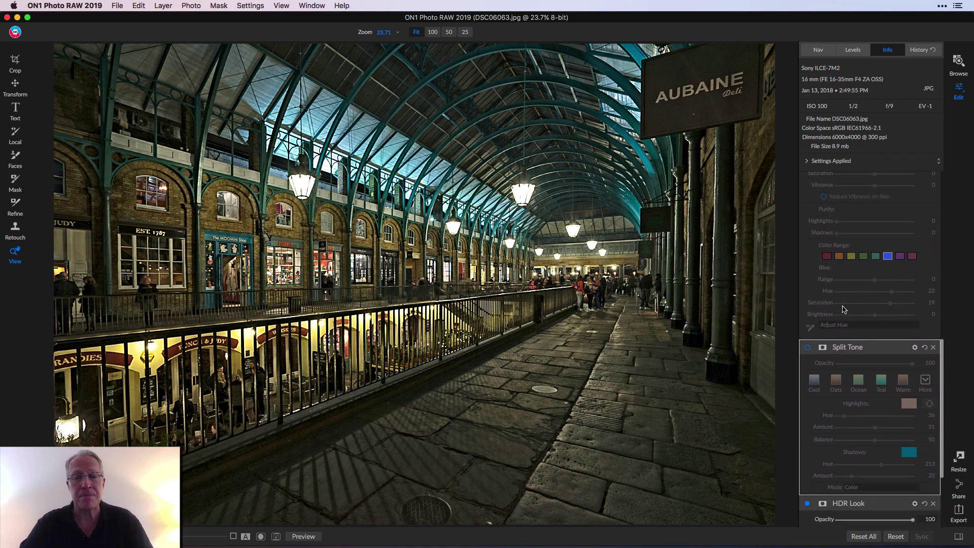
scroll(843, 309, "down", 2)
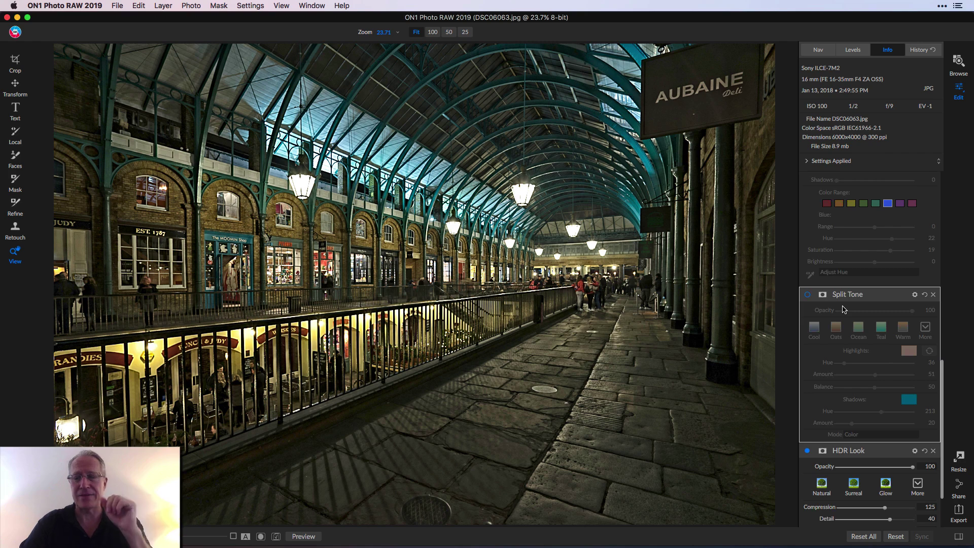
scroll(844, 309, "down", 1)
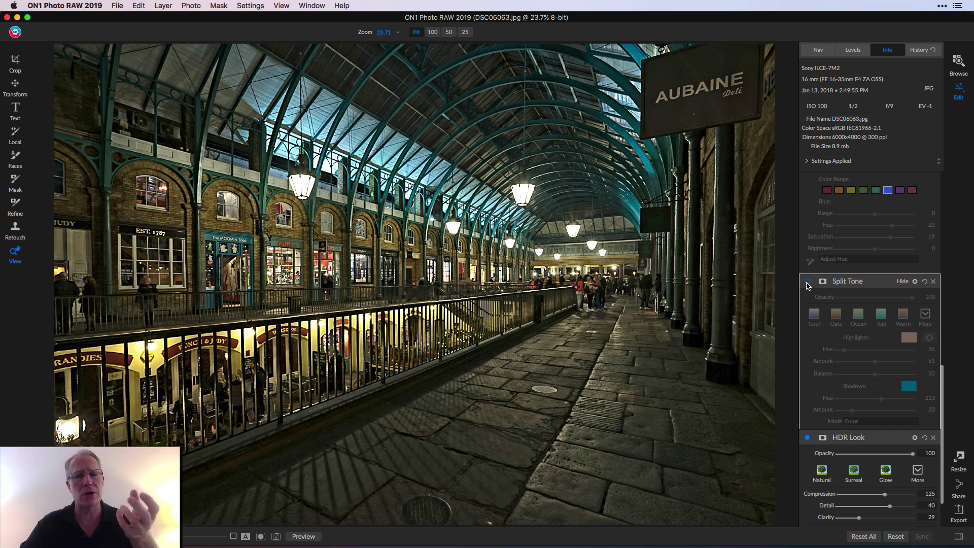
left_click(807, 282)
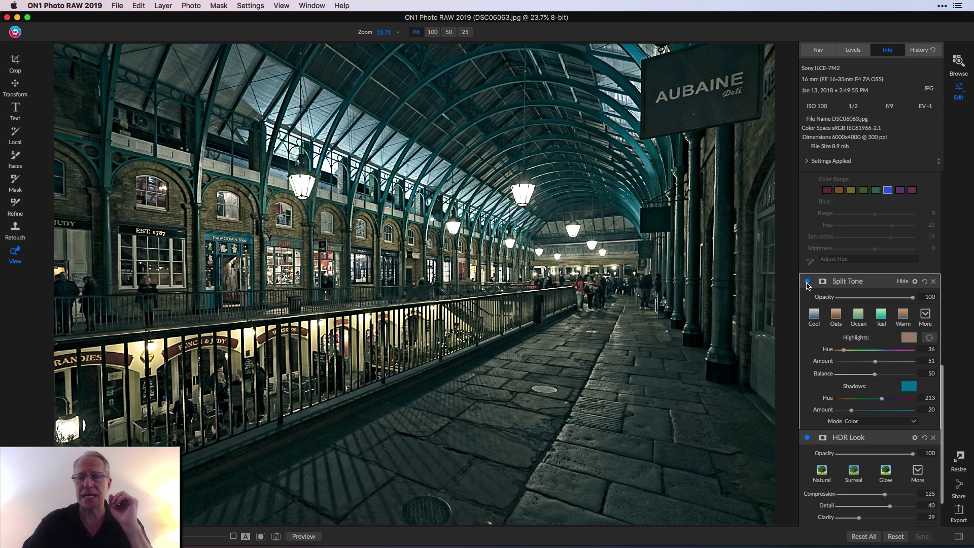
Step: Toggle Split Tone off and on twice to compare before and after
scroll(869, 366, "down", 2)
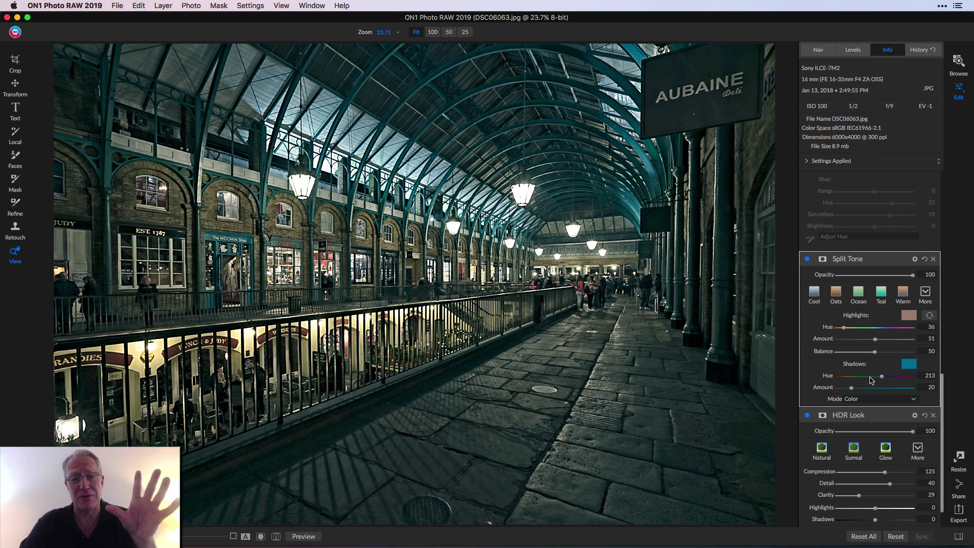
scroll(871, 381, "up", 2)
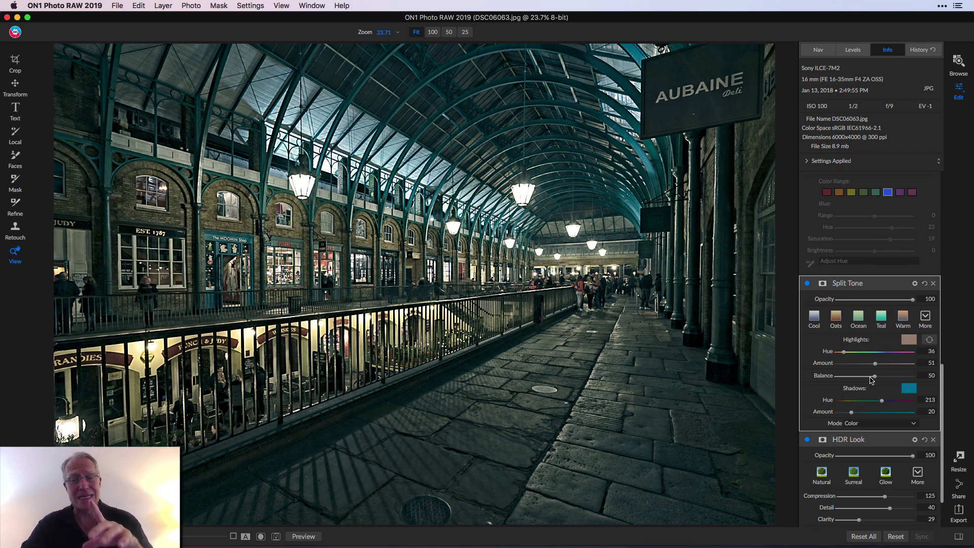
scroll(865, 345, "down", 1)
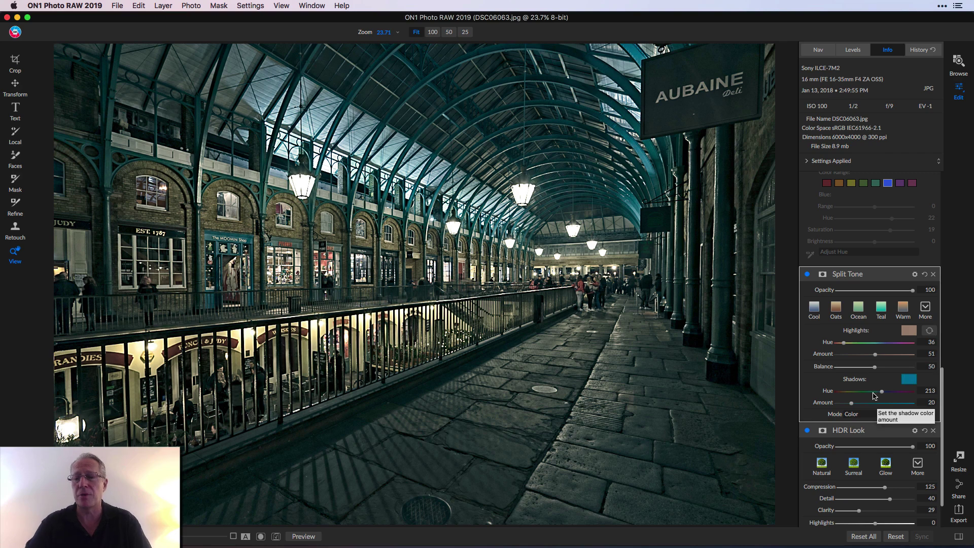
left_click(807, 275)
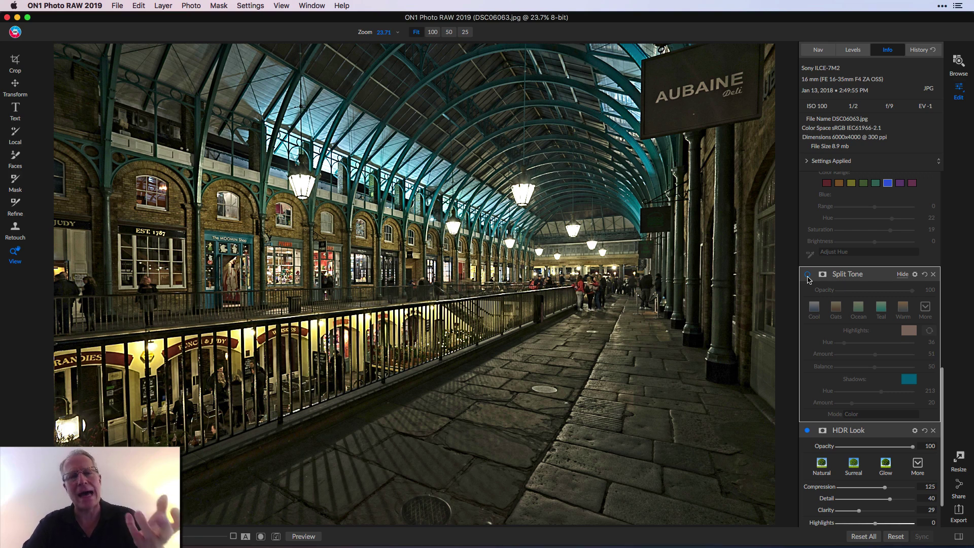
left_click(807, 274)
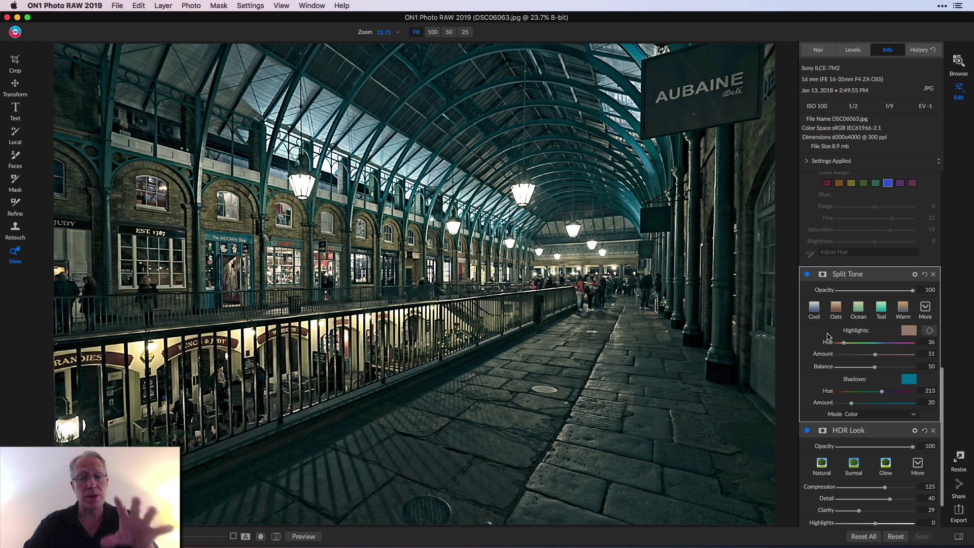
scroll(828, 344, "up", 5)
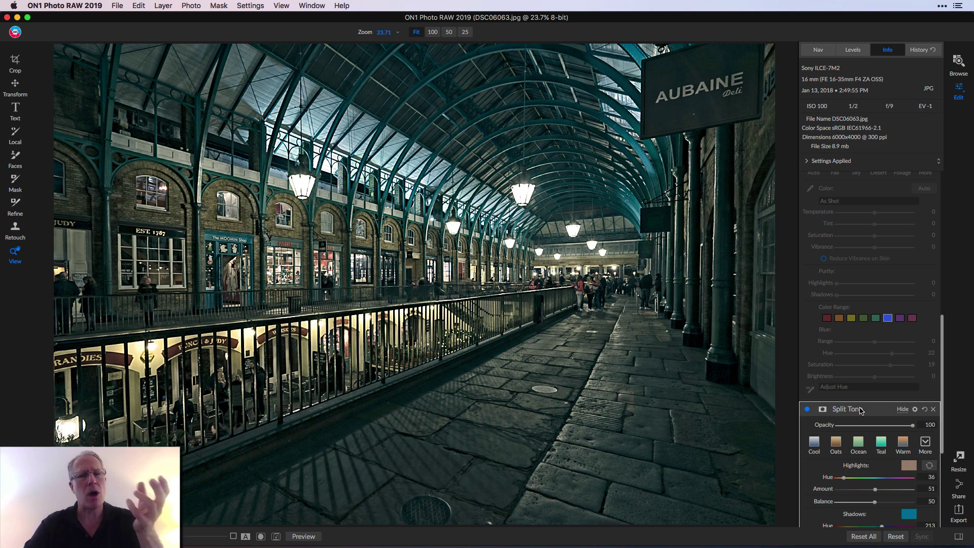
scroll(861, 411, "down", 2)
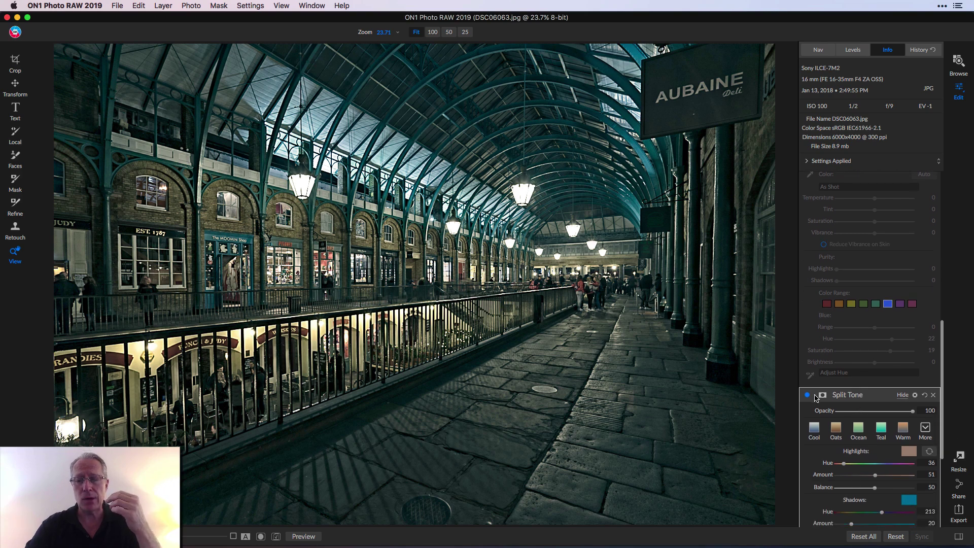
left_click(807, 395)
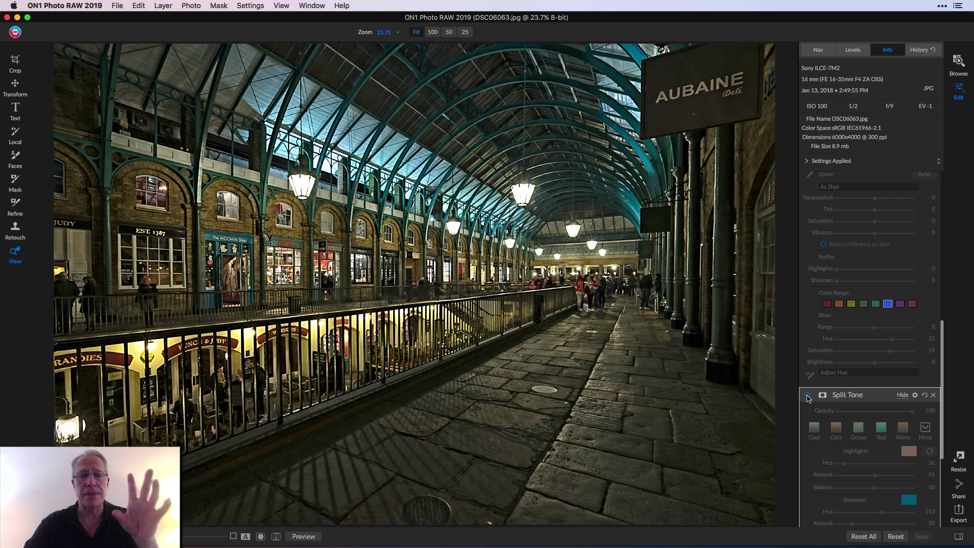
left_click(807, 395)
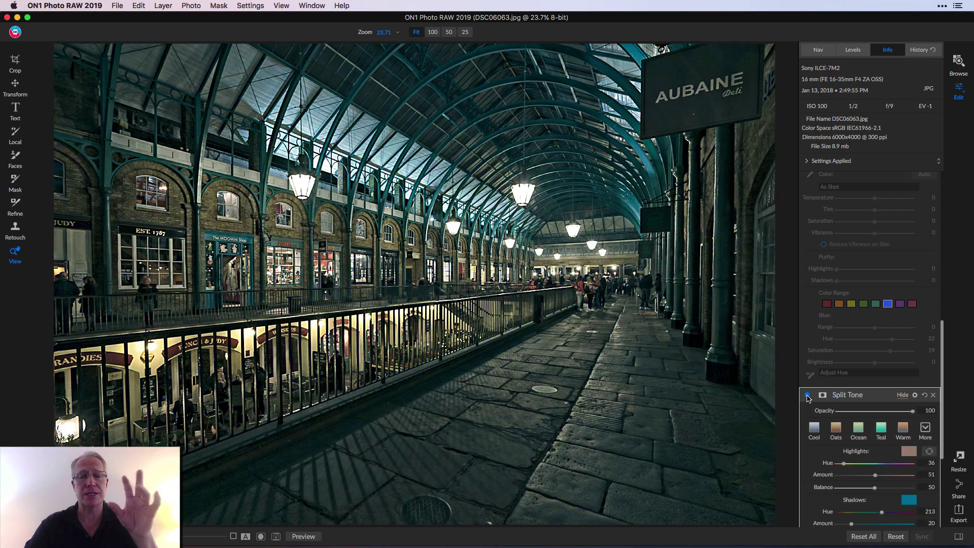
scroll(832, 397, "up", 5)
scroll(831, 398, "down", 5)
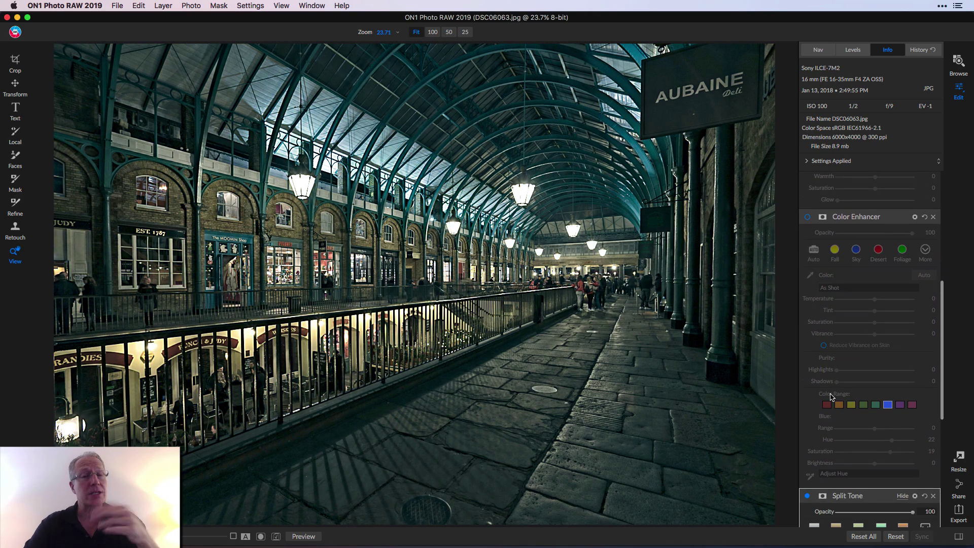
left_click(808, 218)
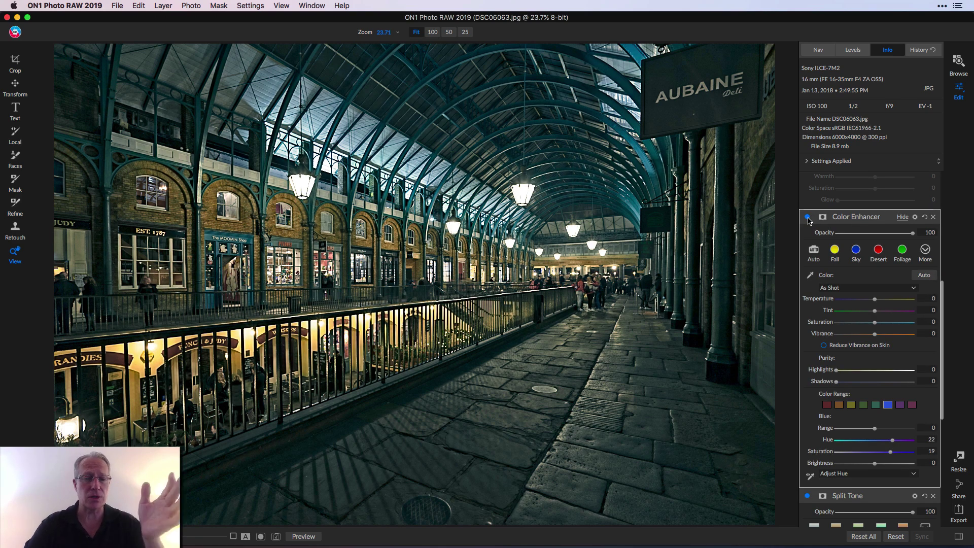
left_click(807, 217)
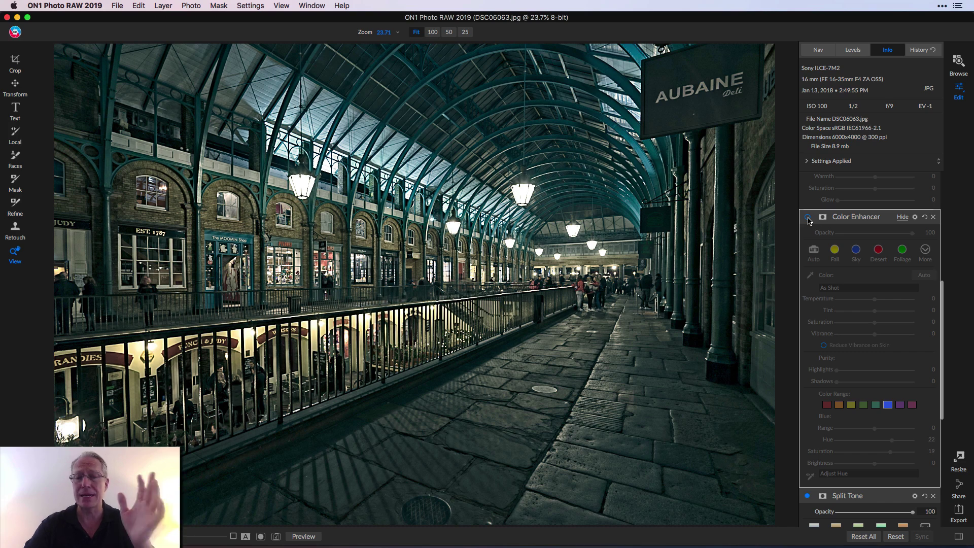
left_click(808, 218)
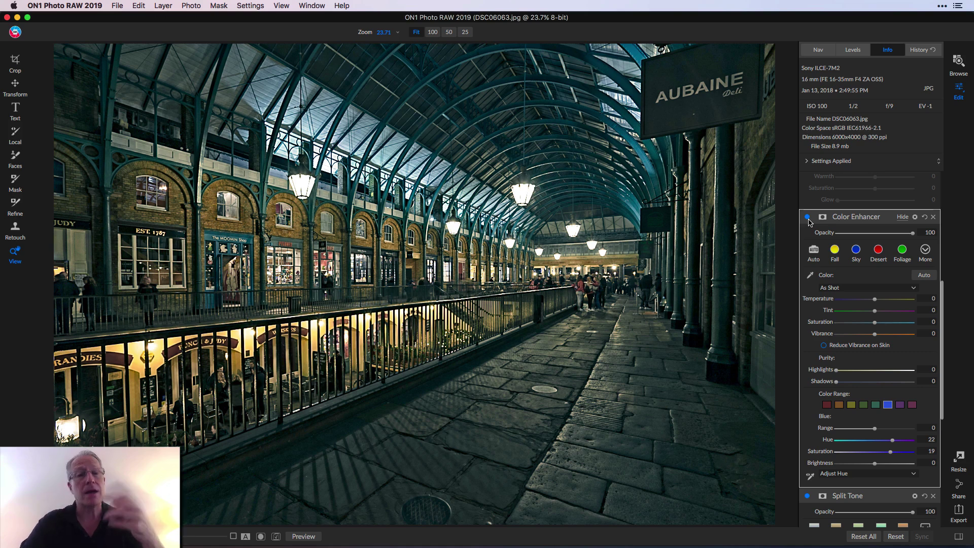
left_click(808, 217)
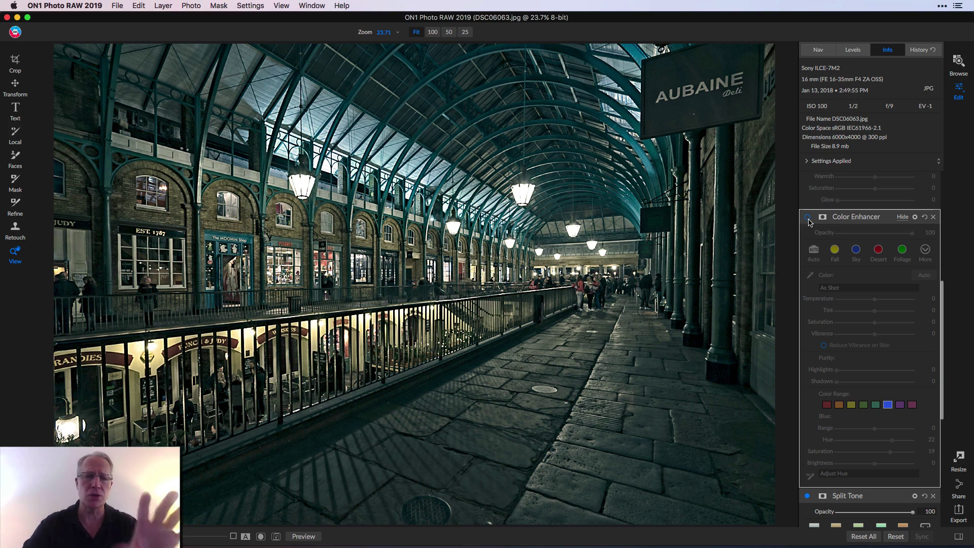
left_click(808, 217)
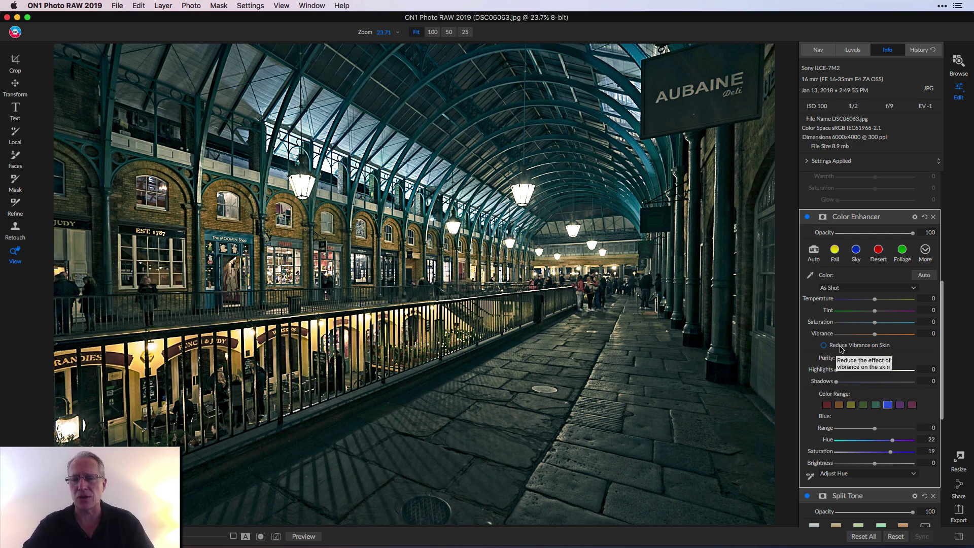
scroll(838, 350, "down", 3)
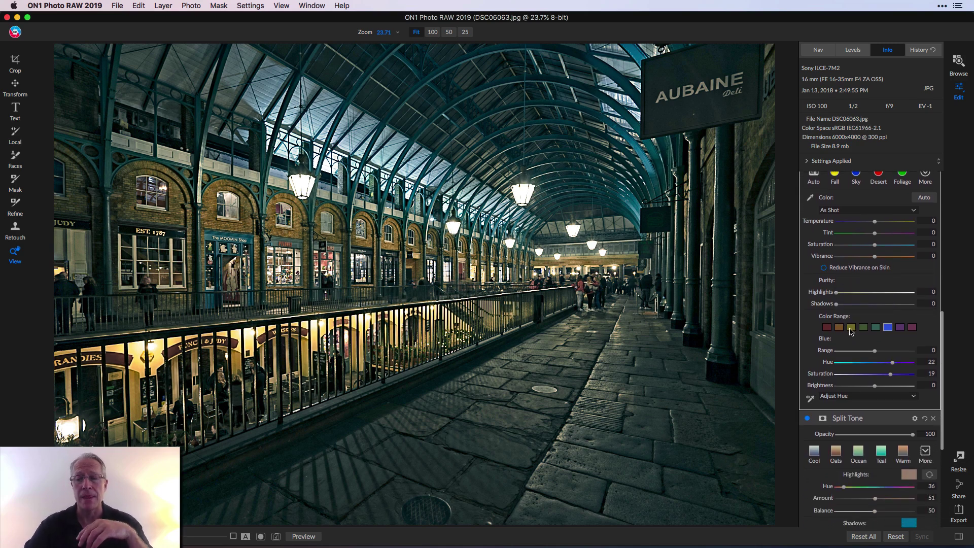
left_click(852, 328)
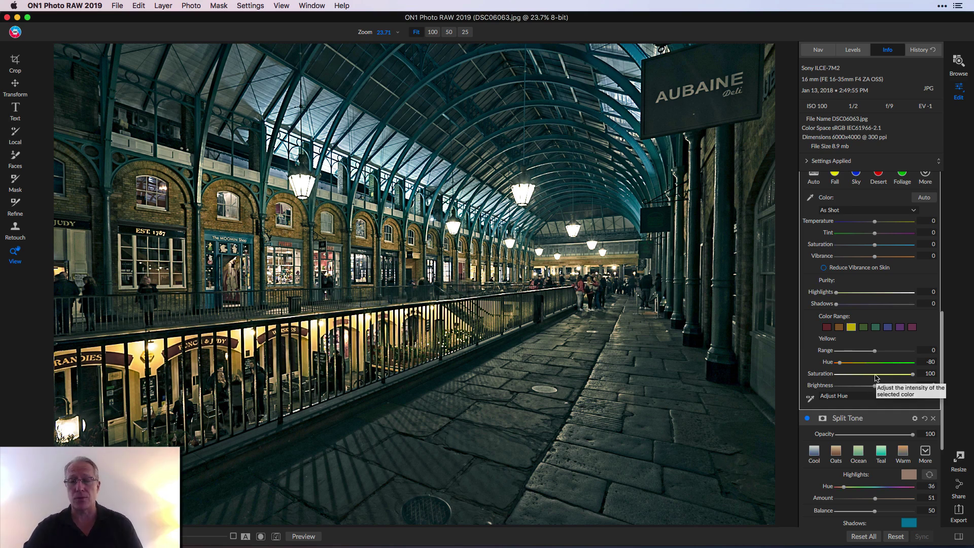
left_click(886, 328)
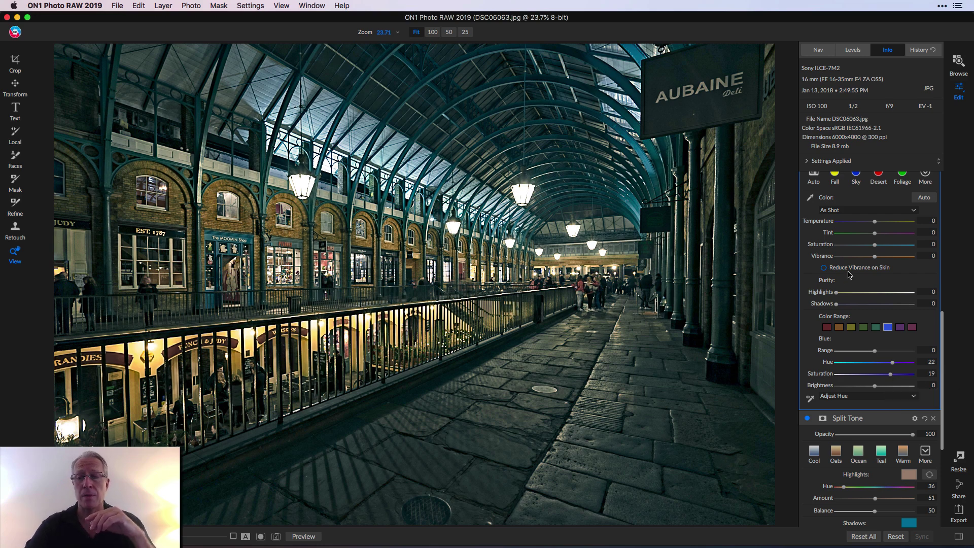
scroll(850, 274, "up", 3)
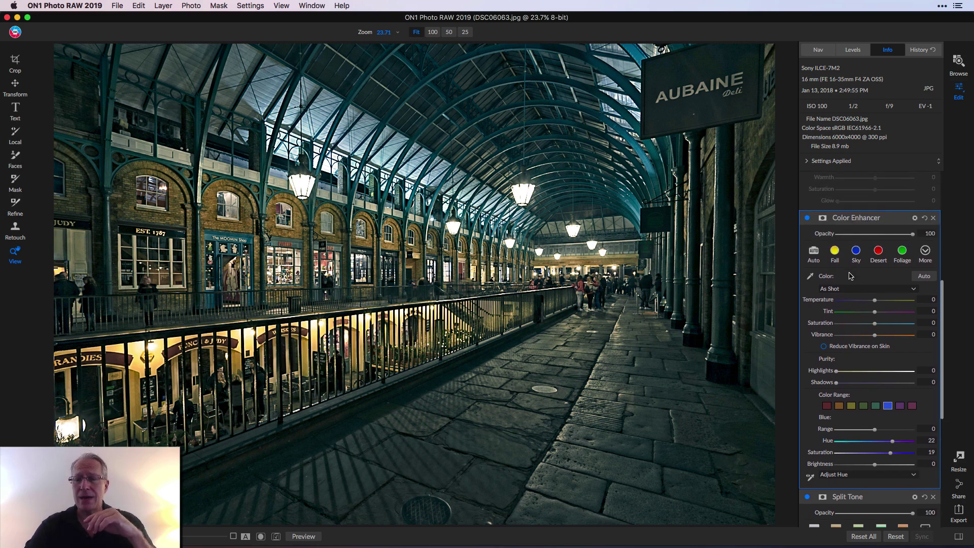
left_click(807, 222)
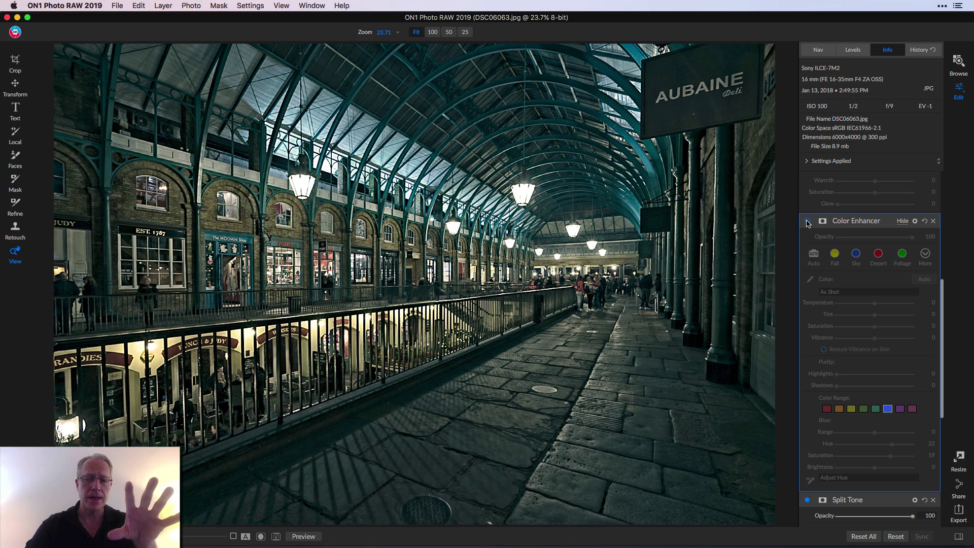
left_click(807, 221)
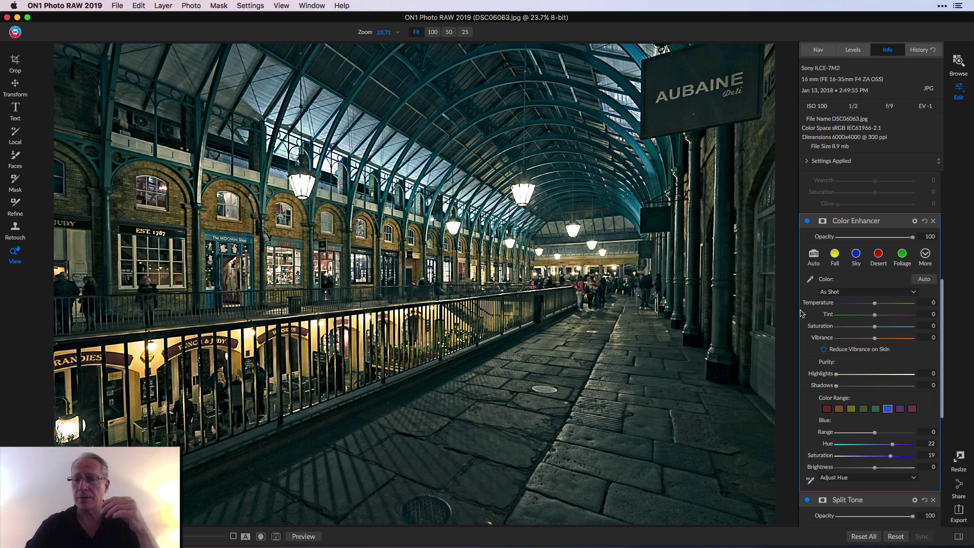
left_click(807, 221)
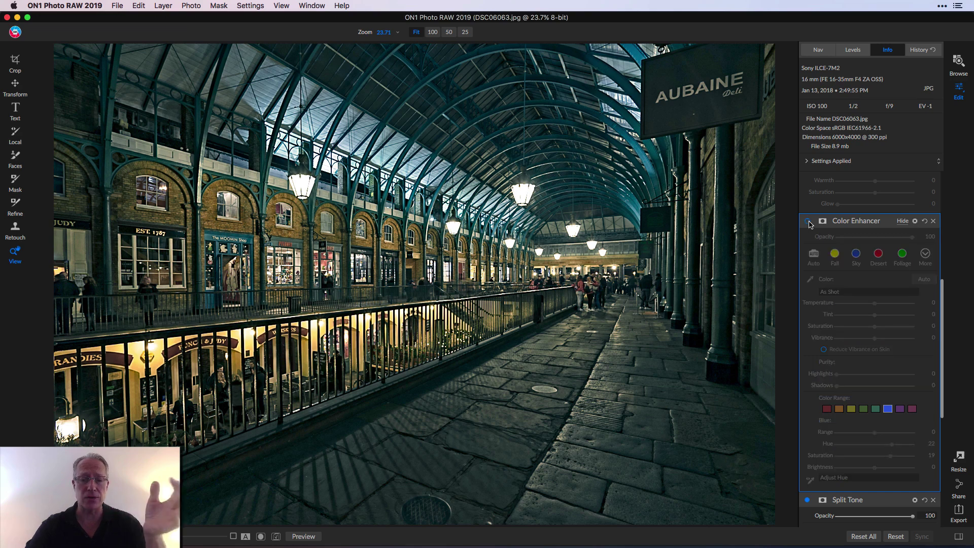
Step: Turn Color Enhancer back on and enable the Sunshine filter at Amount 64
left_click(807, 221)
left_click(815, 259)
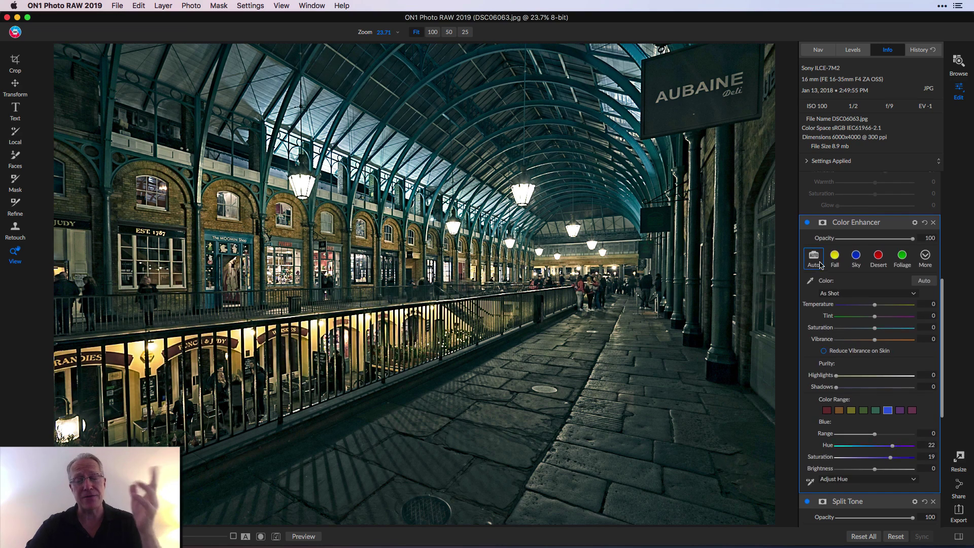
scroll(820, 262, "up", 5)
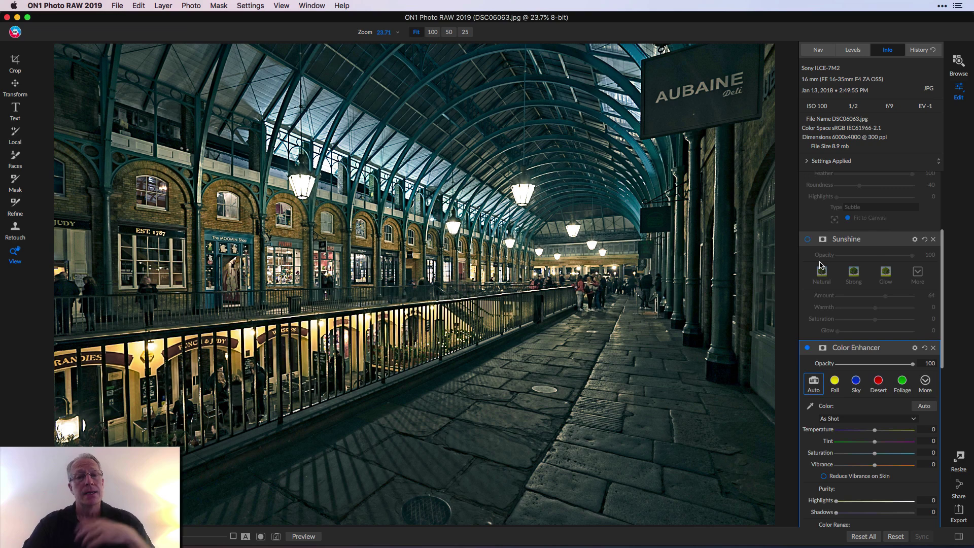
left_click(814, 247)
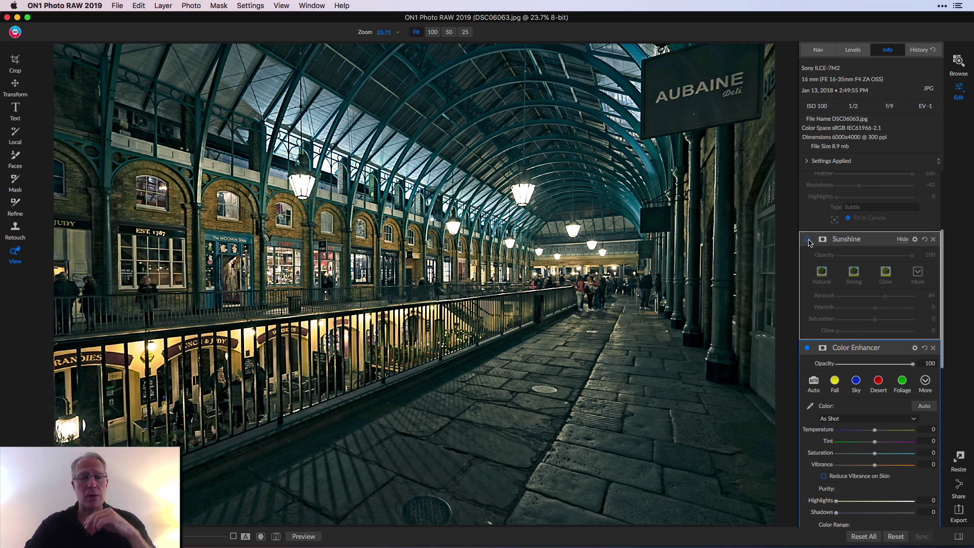
left_click(808, 240)
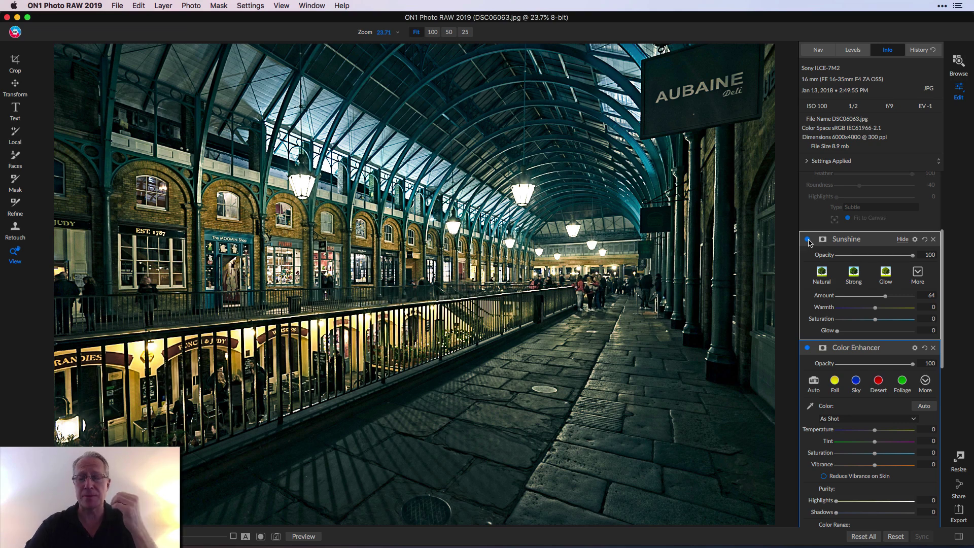
Step: Toggle Sunshine off and on to compare its glow on the market interior
left_click(807, 240)
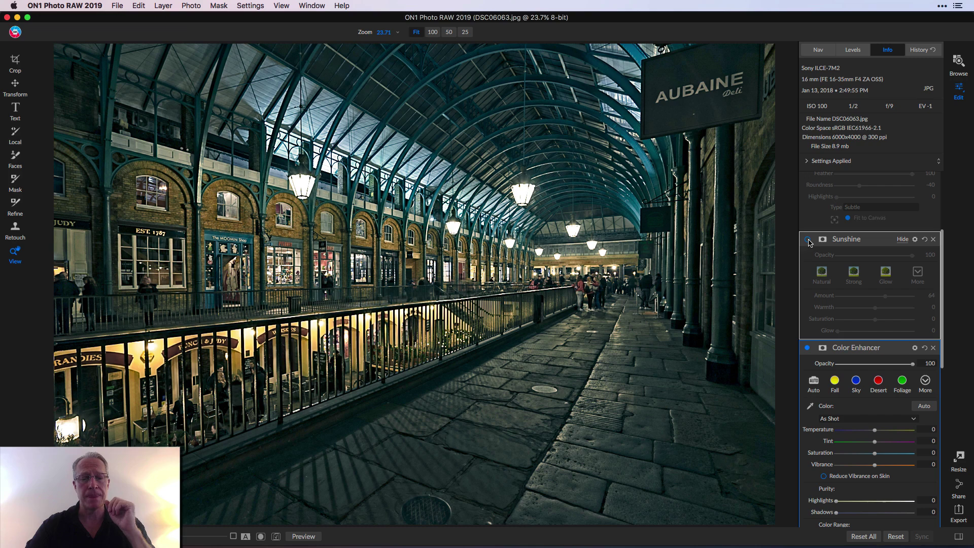
left_click(808, 240)
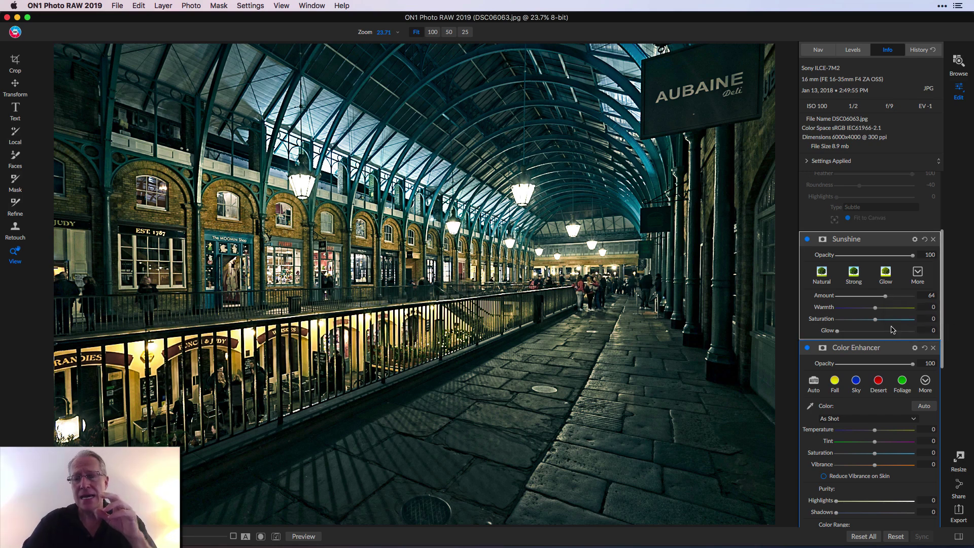
scroll(892, 330, "up", 3)
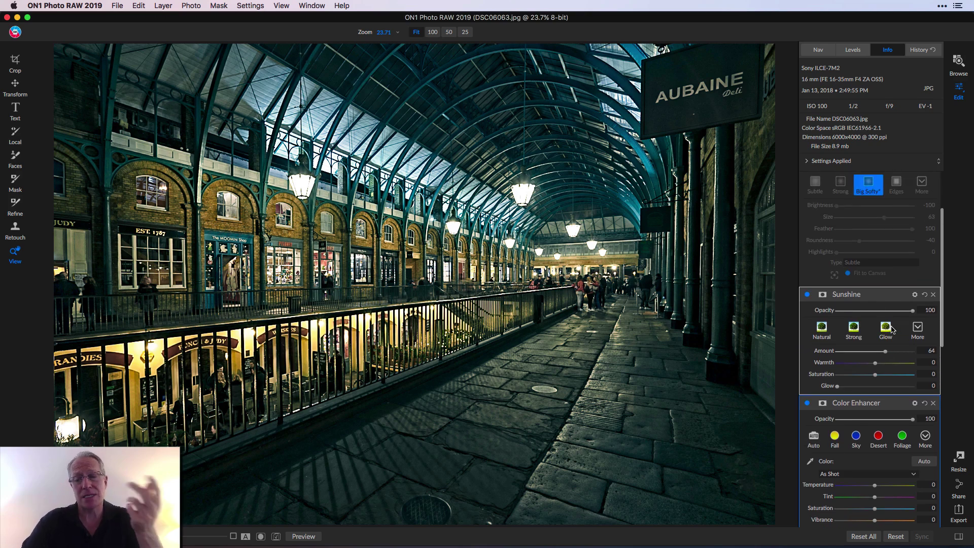
scroll(892, 329, "up", 1)
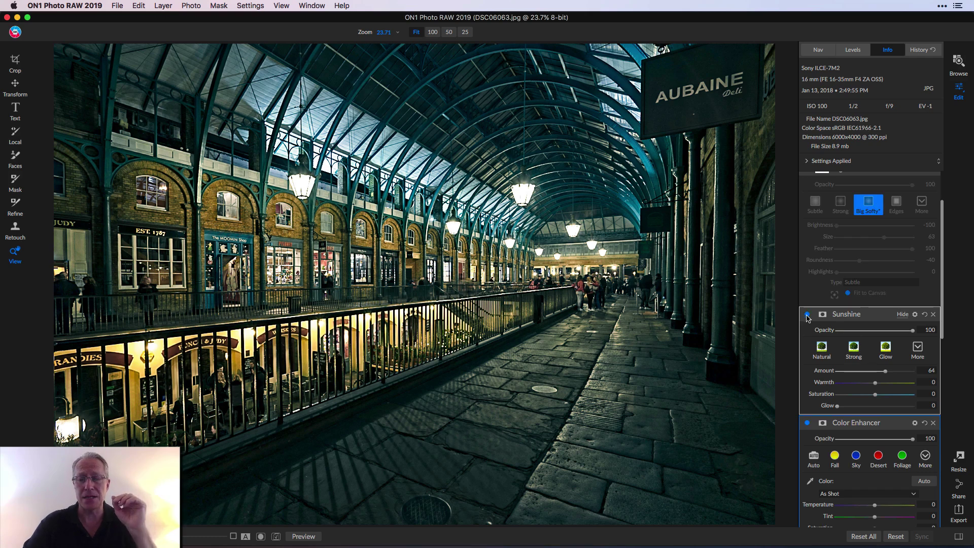
left_click(807, 315)
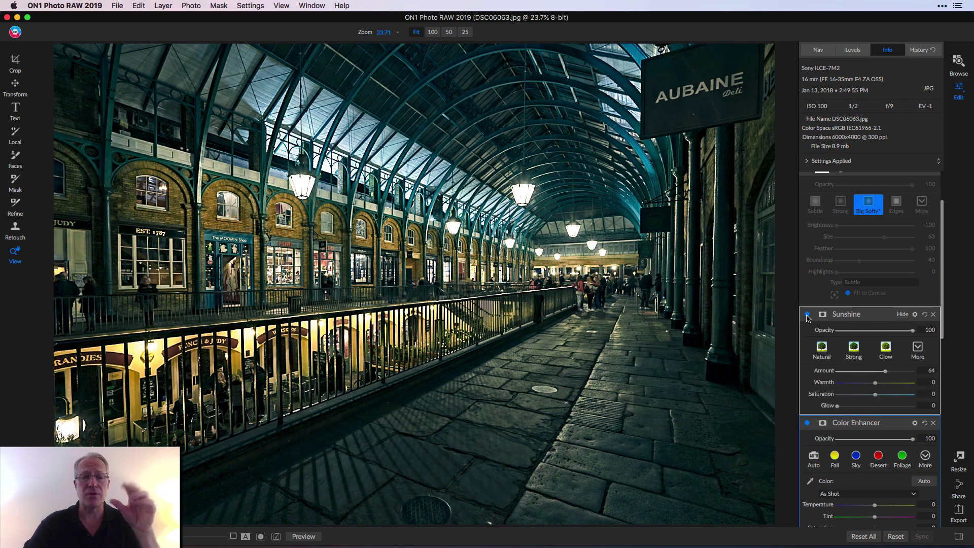
scroll(807, 318, "up", 5)
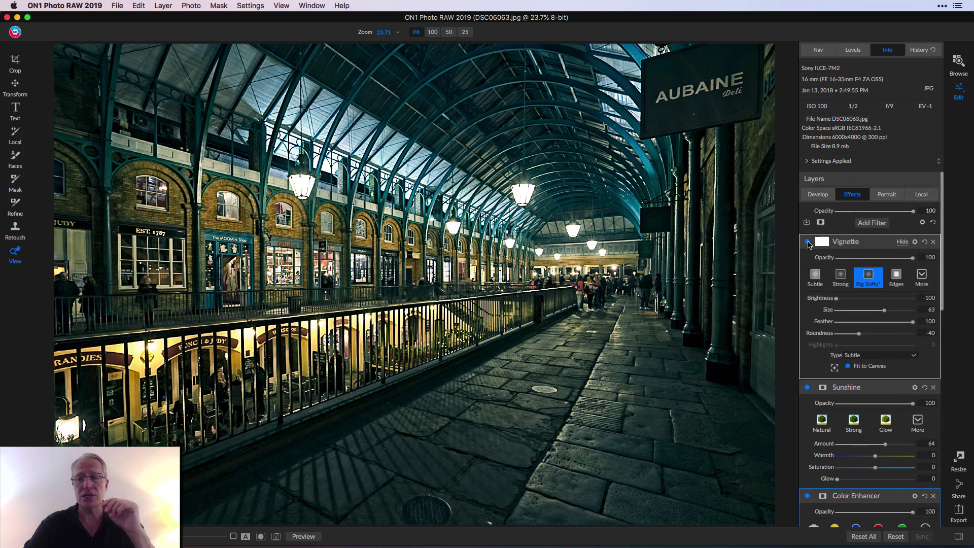
Step: Turn on the Big Softy vignette: Brightness -100, Size 63, Feather 100, Roundness -40
left_click(807, 242)
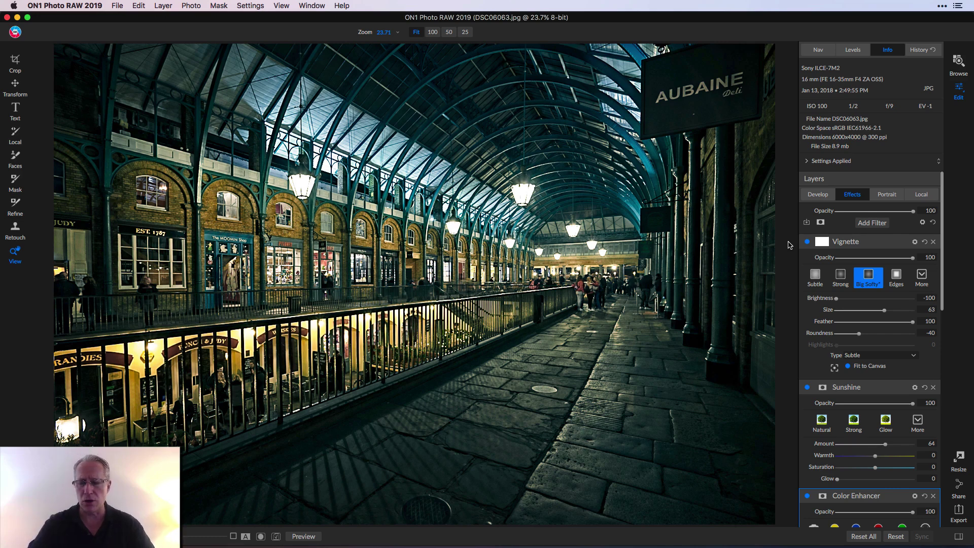
key("backslash")
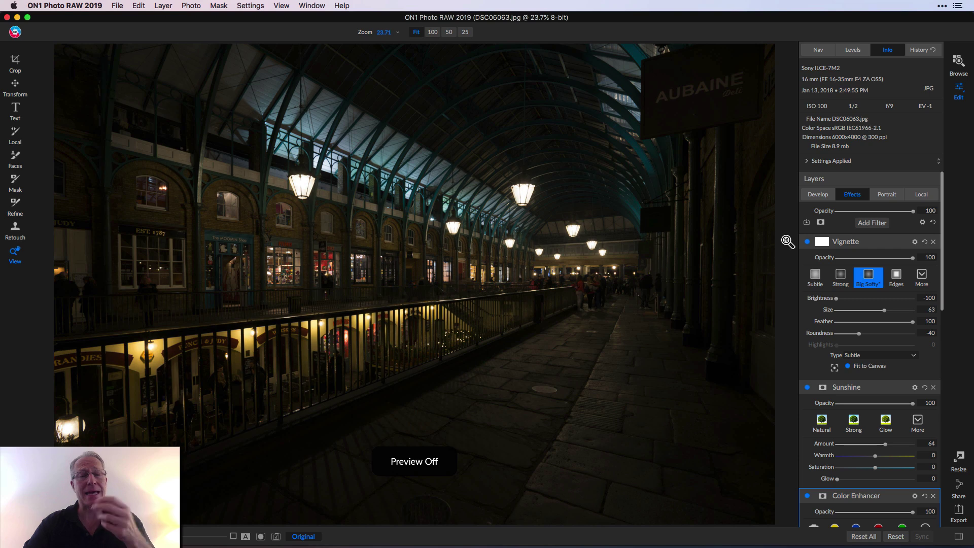
key("backslash")
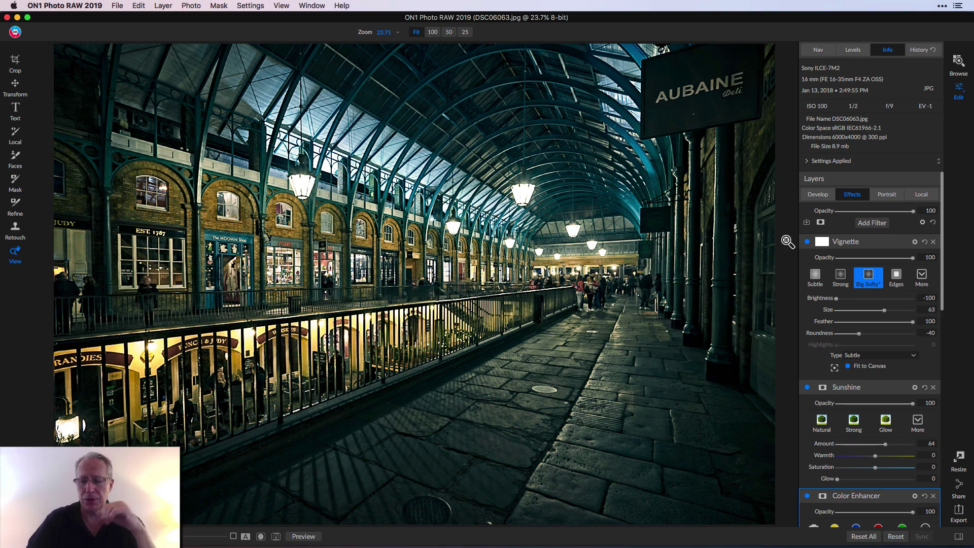
key("backslash")
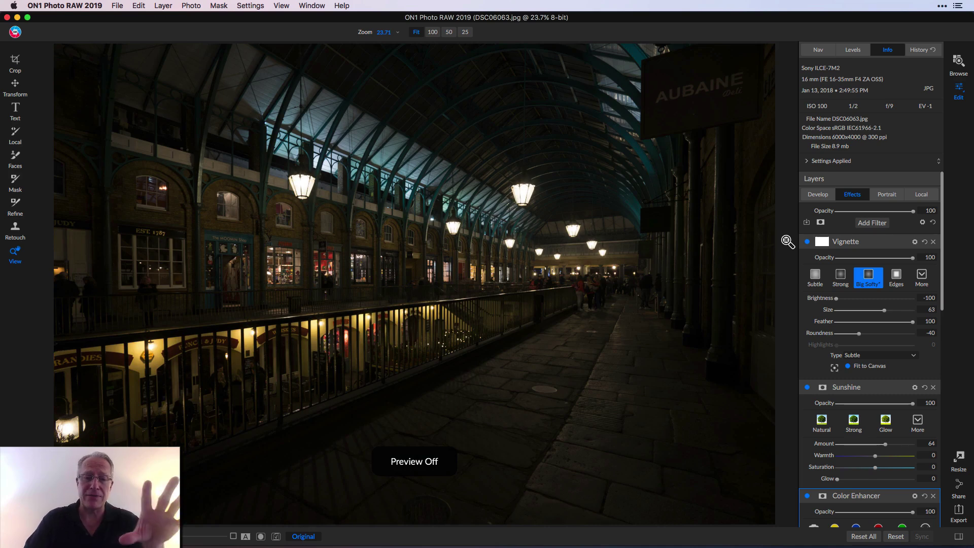
key("backslash")
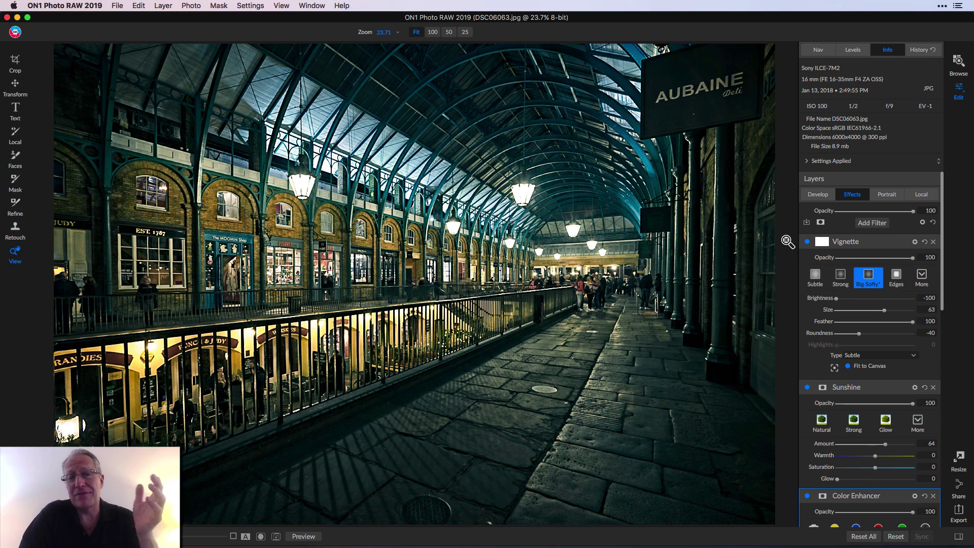
key("backslash")
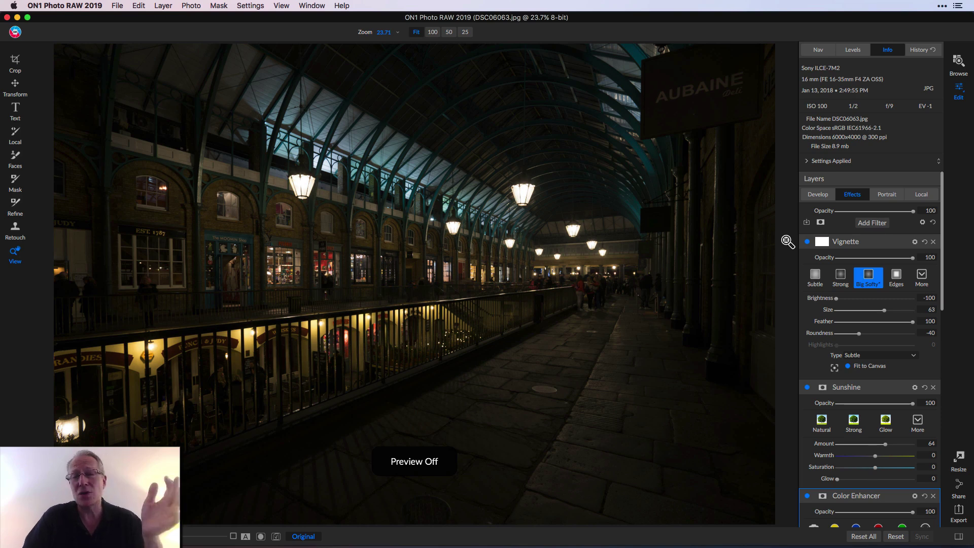
key("backslash")
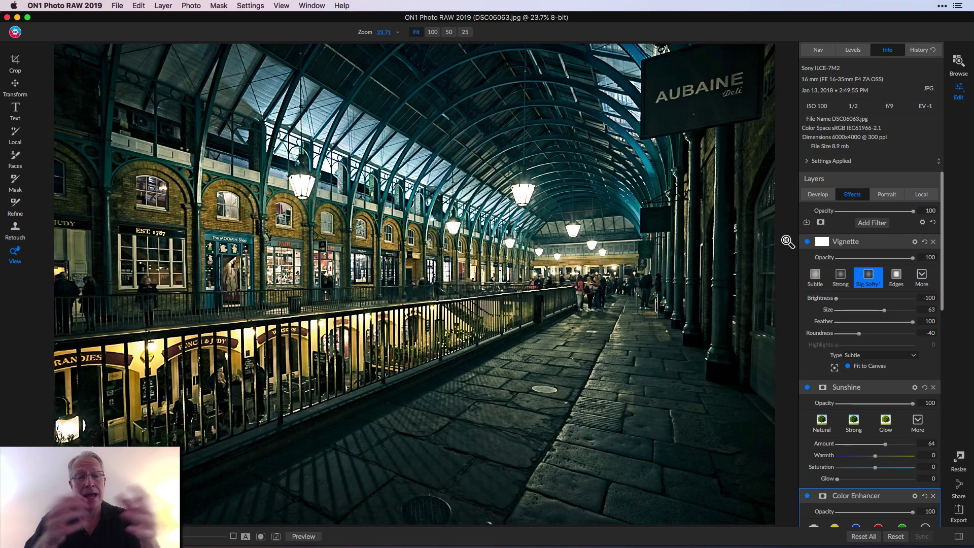